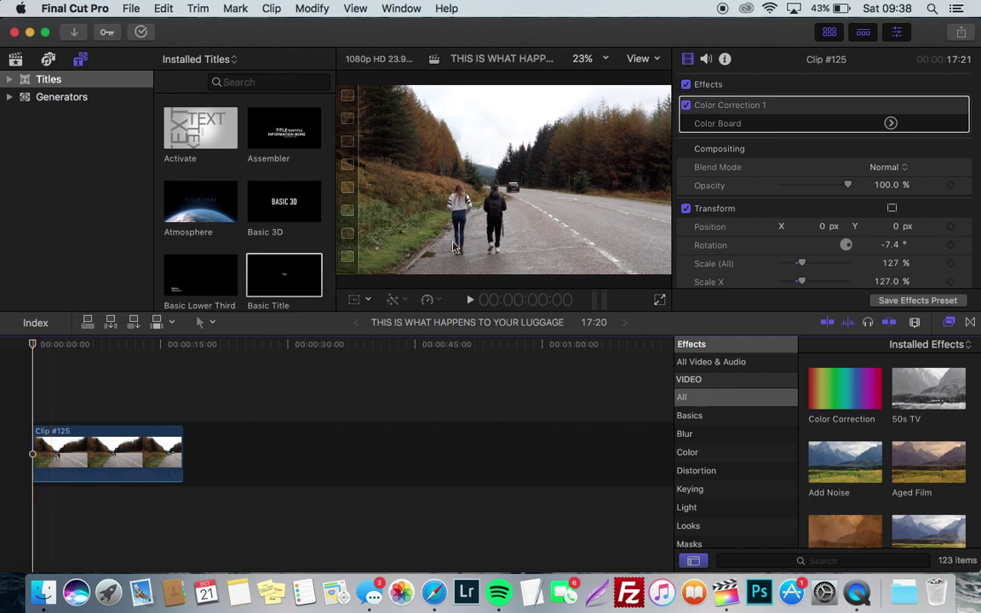
Add a Basic Title above Clip #125 and trim it to end with the road clip.
drag(283, 275, 119, 413)
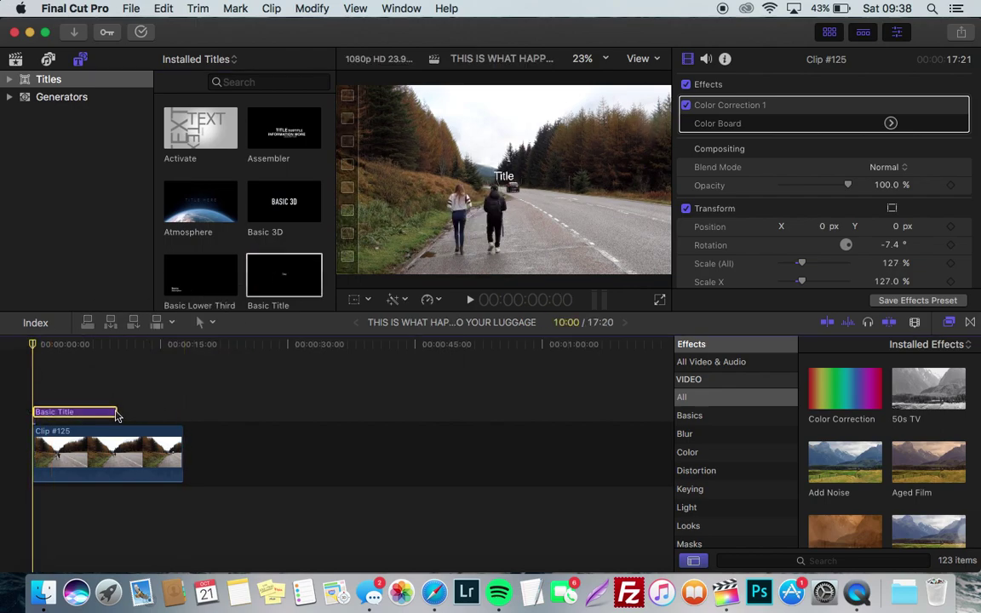
click(115, 413)
drag(115, 412, 181, 413)
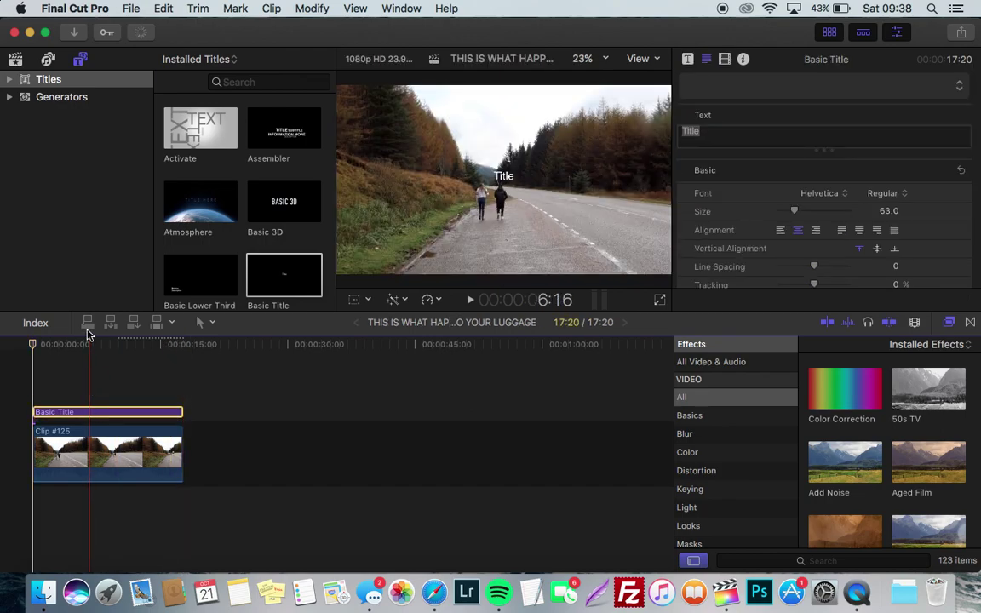
click(85, 344)
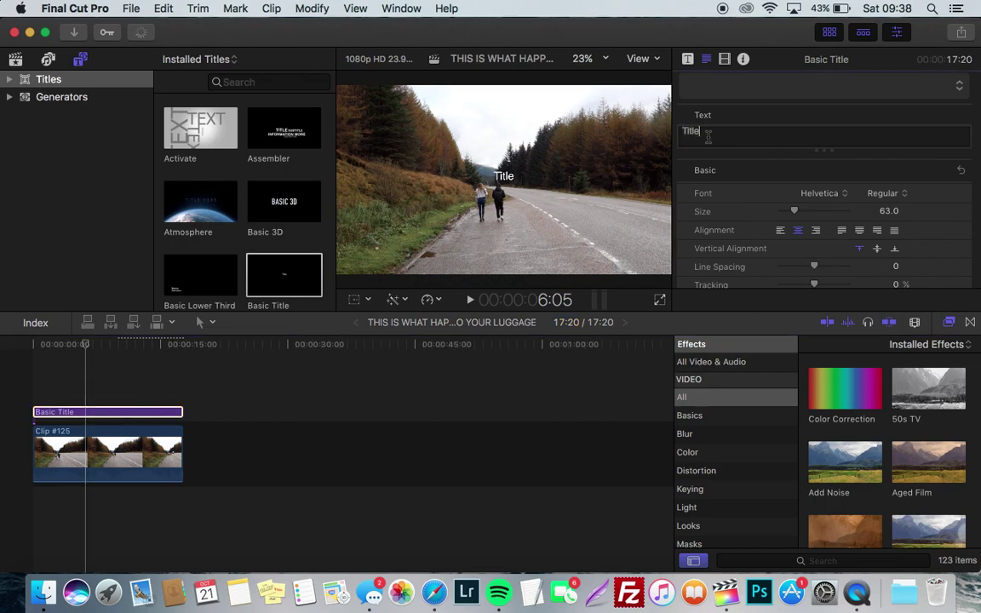
Change the title text to 'HIGHLAND' in Impact at size 188.
click(705, 136)
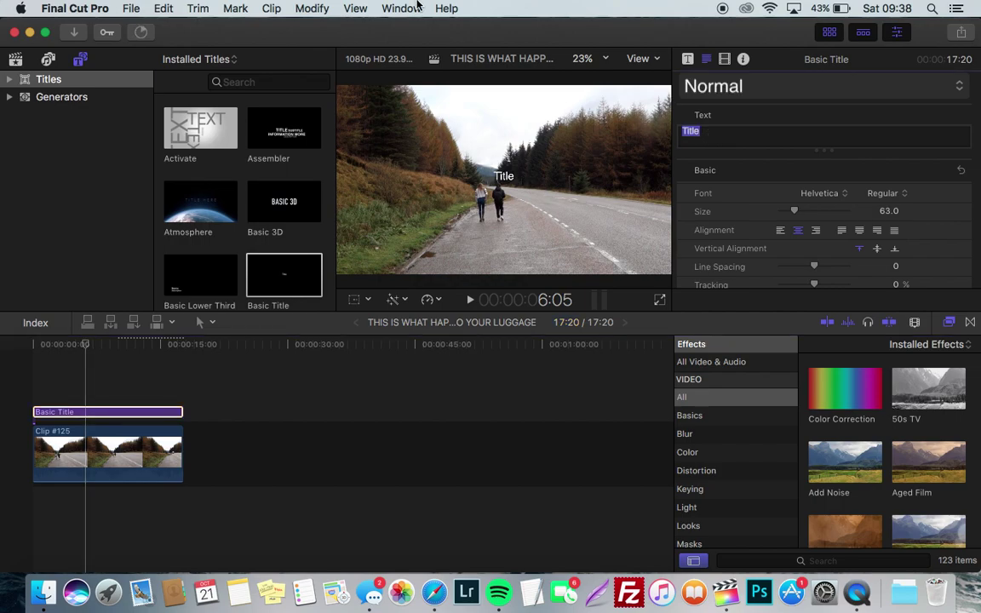
text(HIGHLAND)
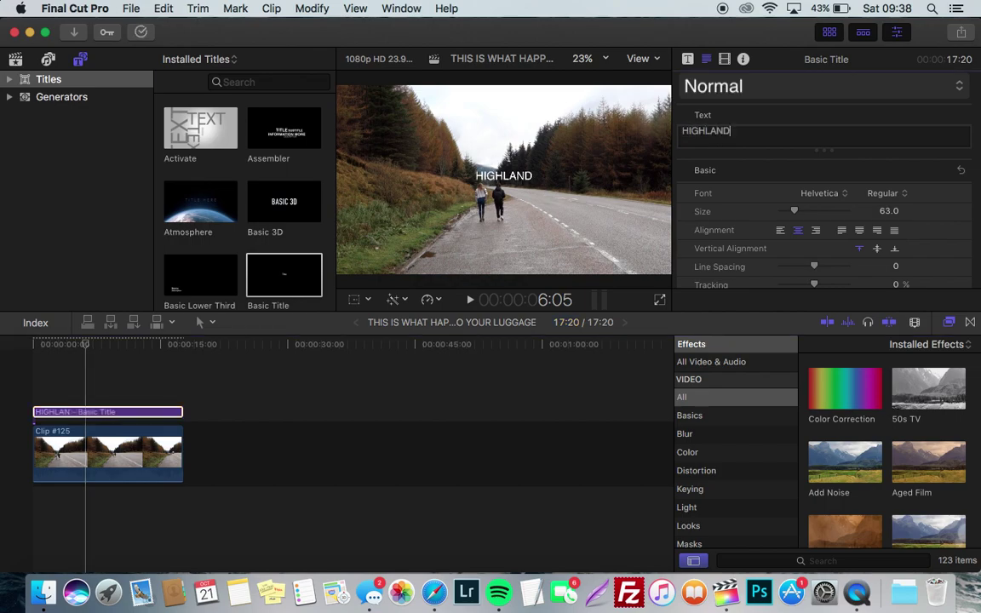
click(883, 193)
click(902, 240)
click(886, 254)
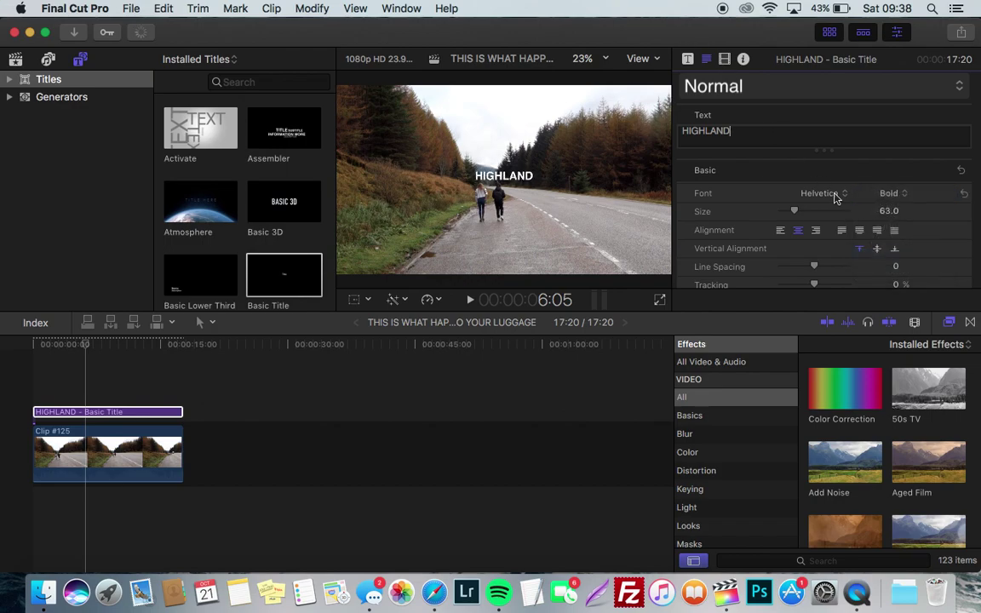
click(825, 189)
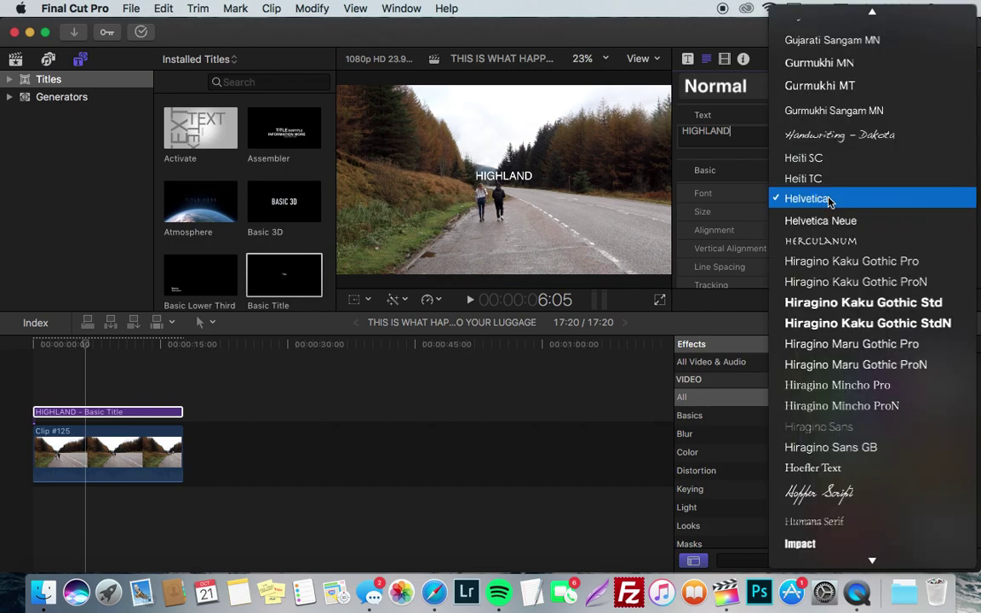
click(833, 422)
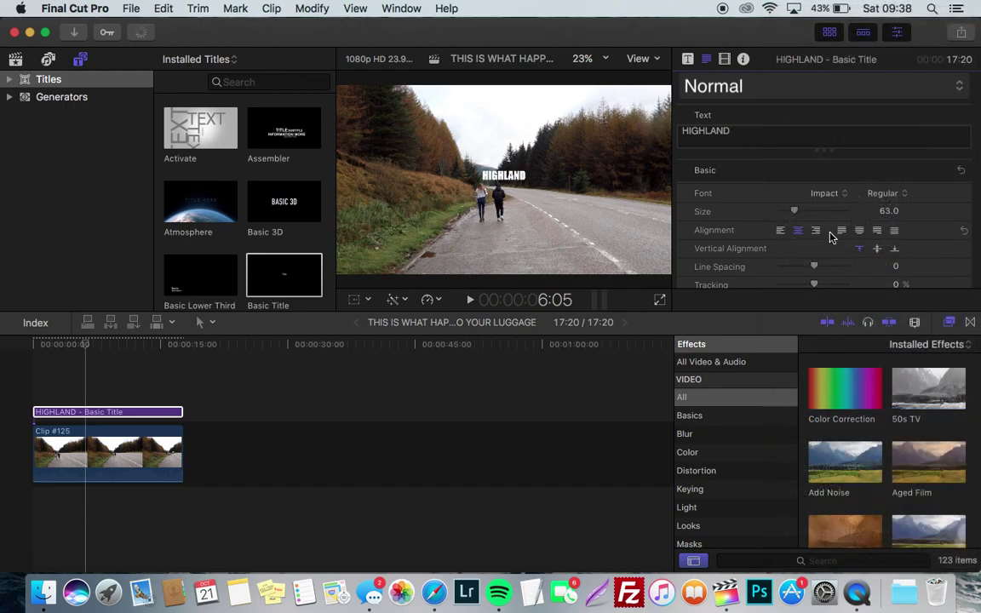
drag(805, 212, 824, 211)
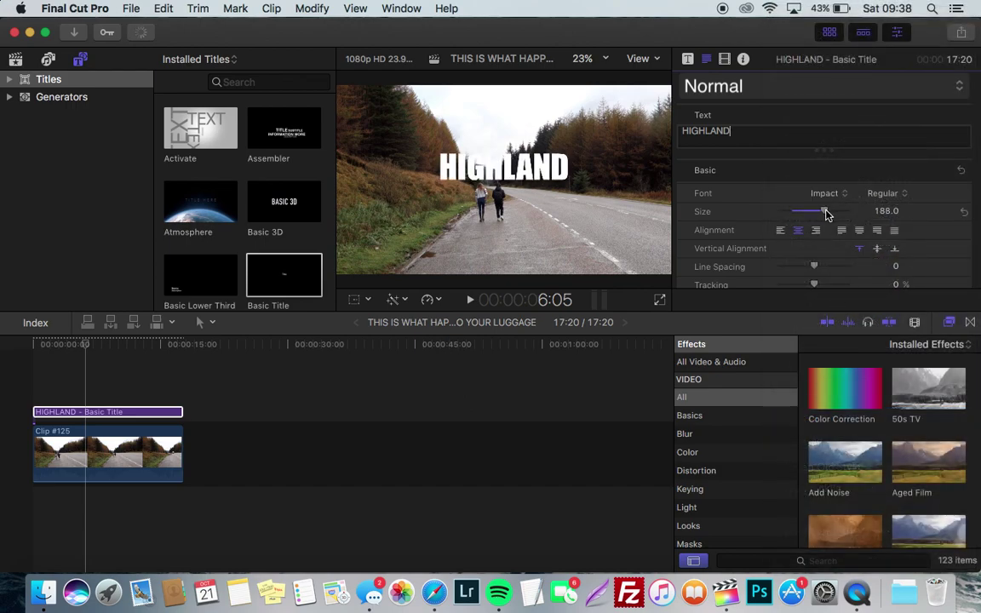
Set the HIGHLAND face colour to pink and nudge the title slightly lower.
scroll(887, 220, down, 5)
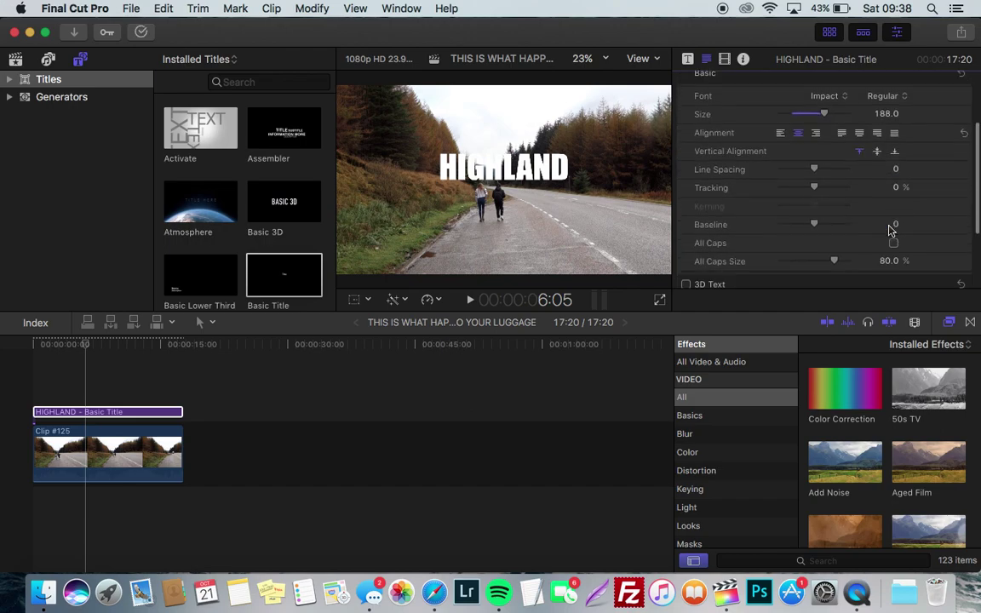
click(941, 260)
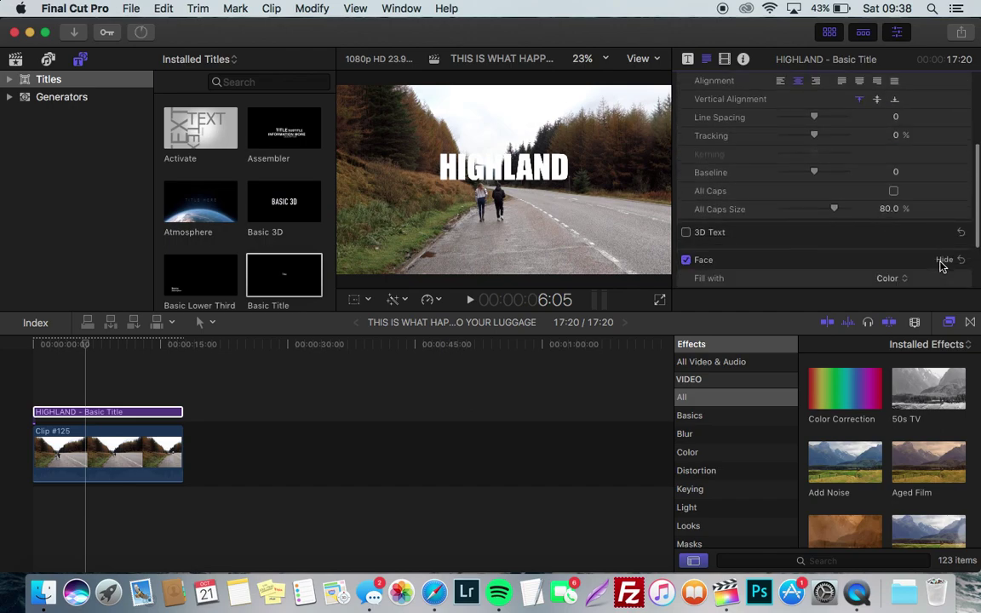
scroll(900, 260, down, 2)
click(893, 253)
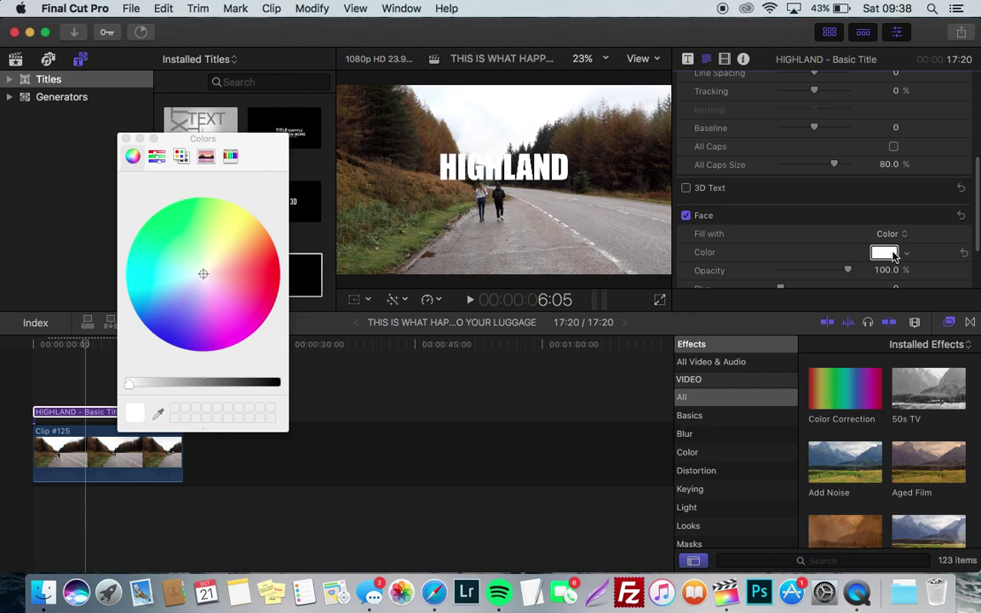
drag(204, 276, 212, 294)
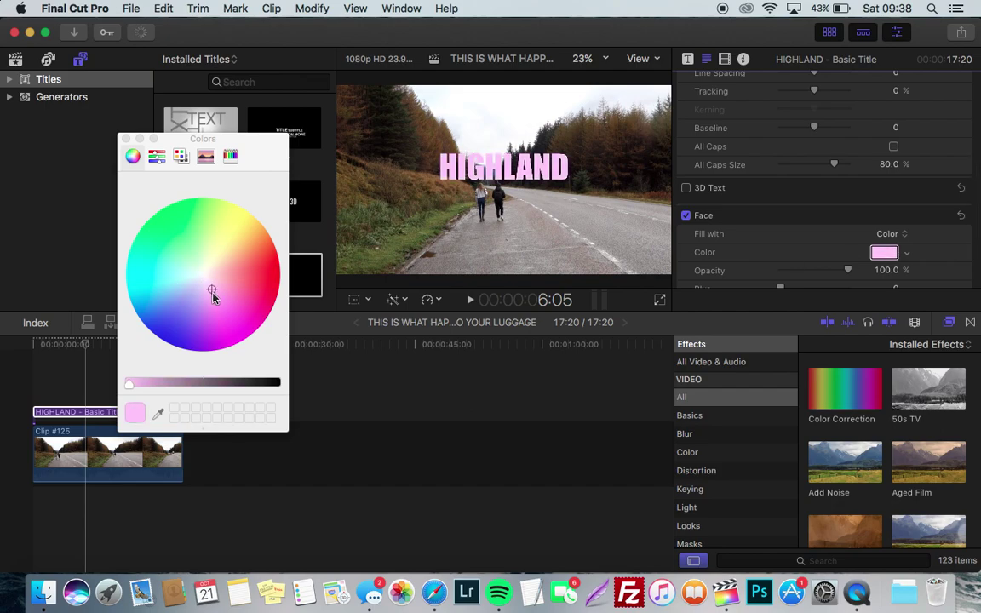
click(126, 138)
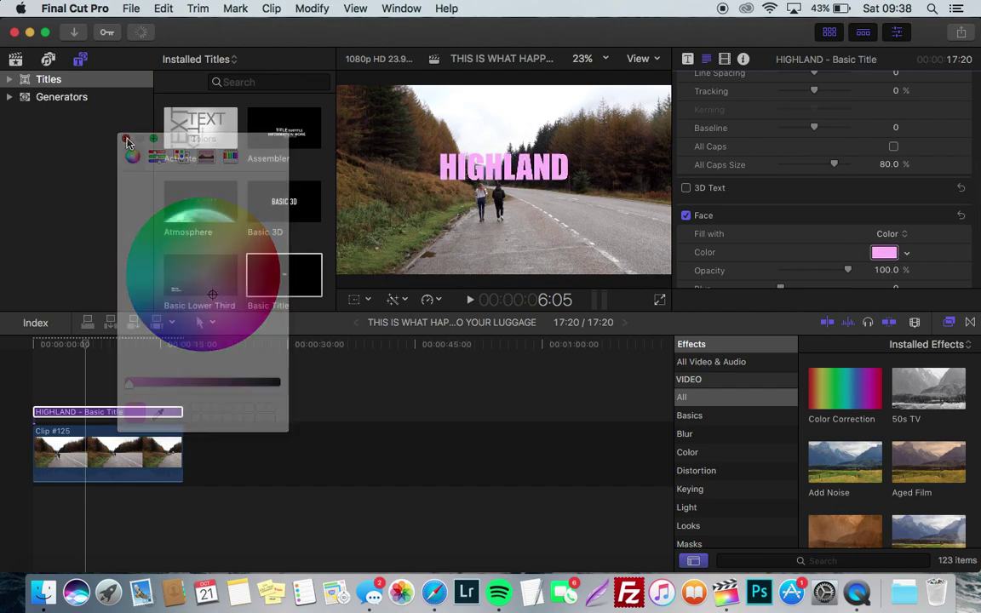
drag(490, 173, 492, 189)
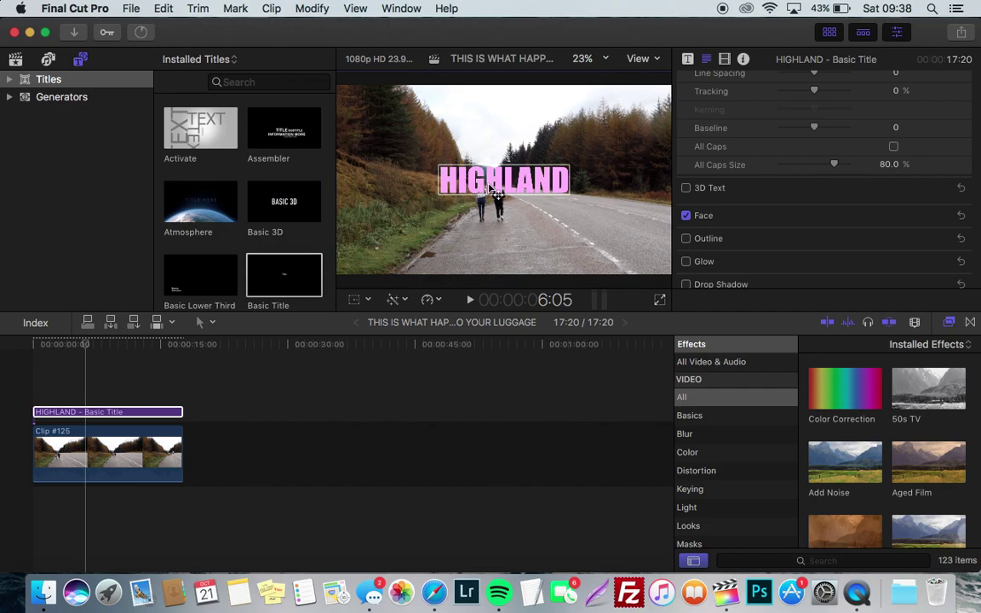
Drag the selected HIGHLAND title into the bottom-left corner of the frame.
click(94, 360)
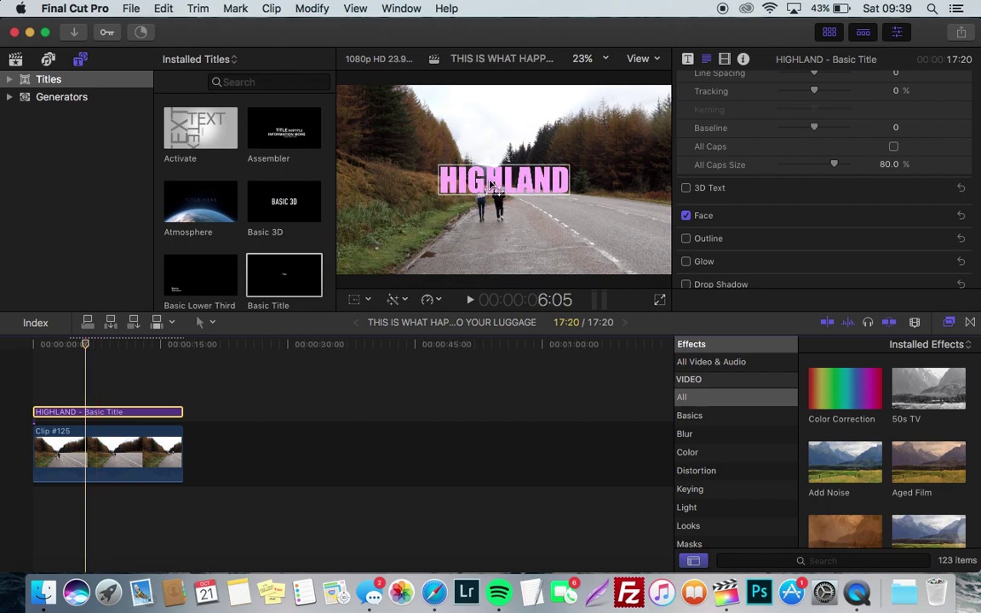
drag(491, 183, 394, 259)
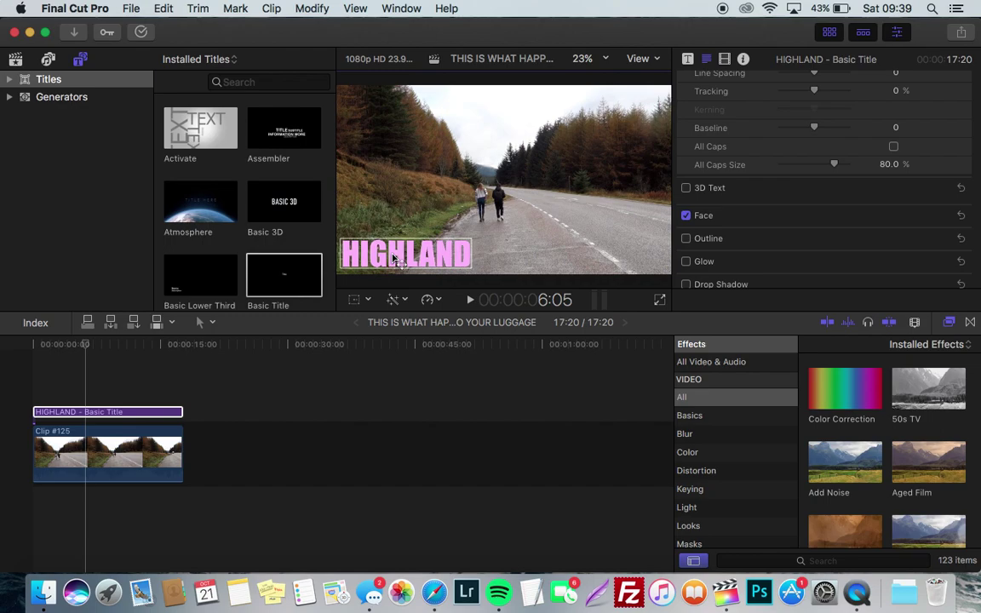
Add a position keyframe at 00:00:00:00 with the title in the lower-left corner.
click(355, 303)
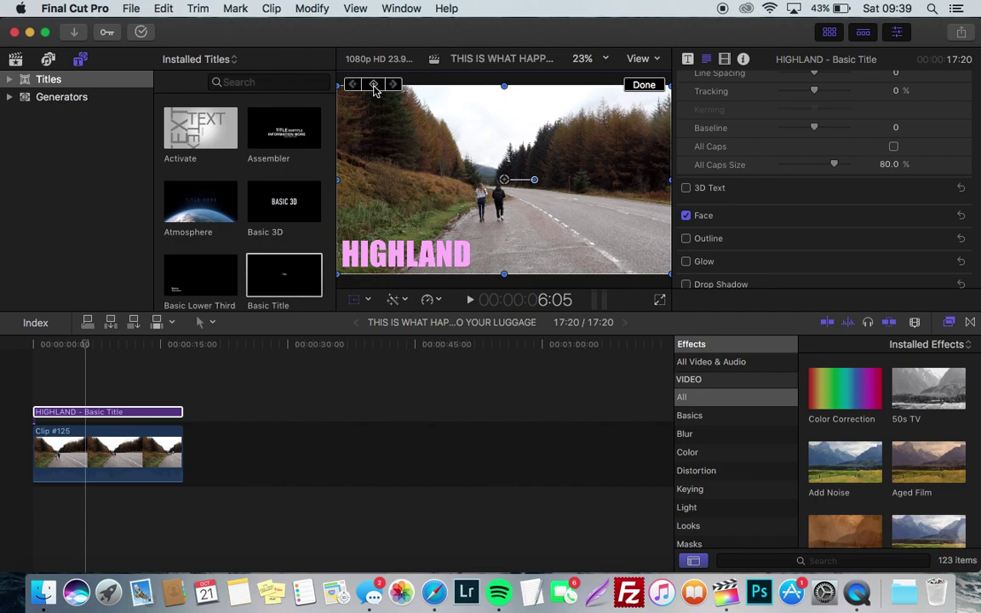
drag(85, 345, 32, 345)
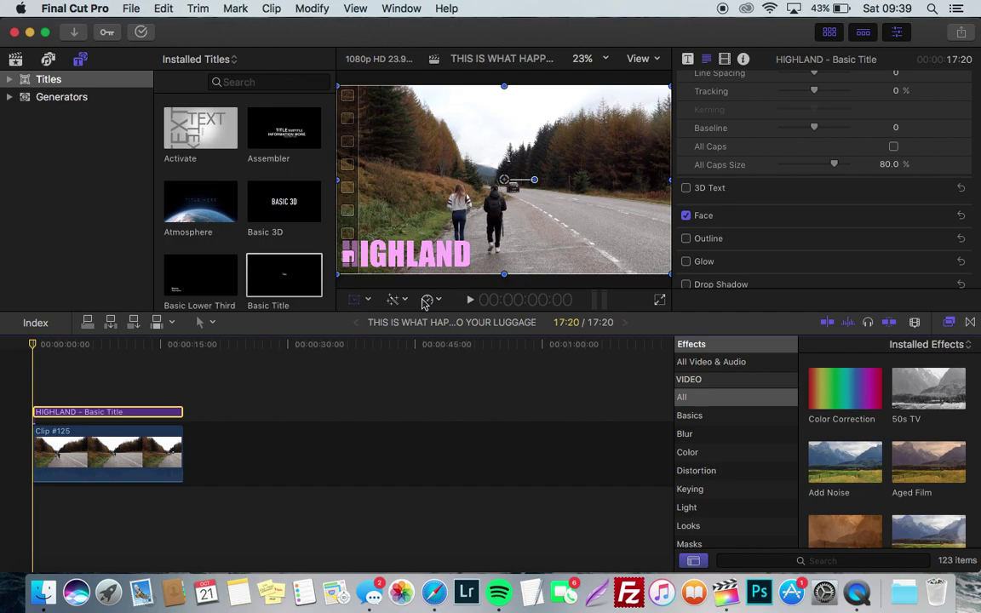
click(354, 300)
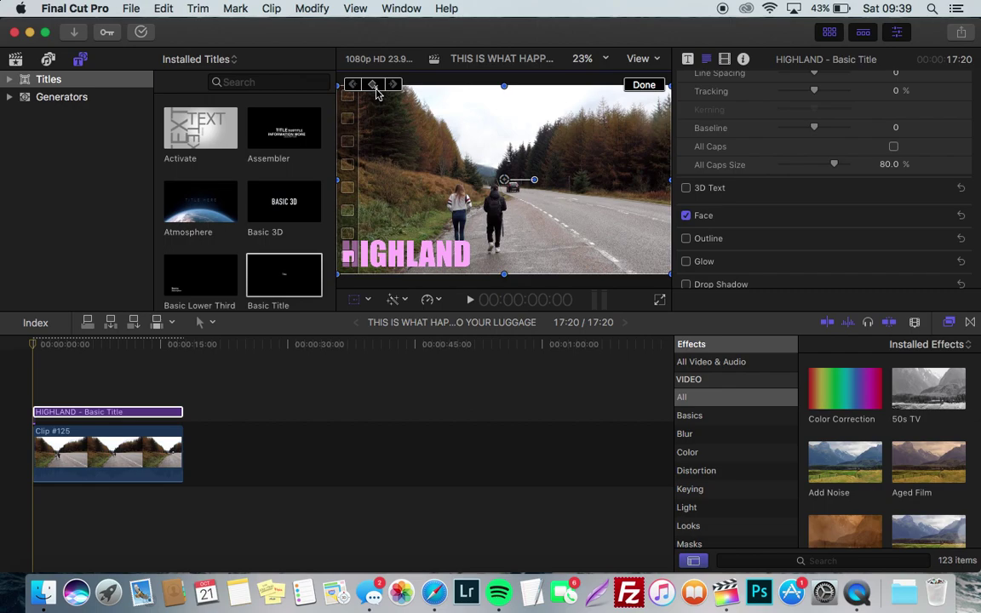
click(375, 87)
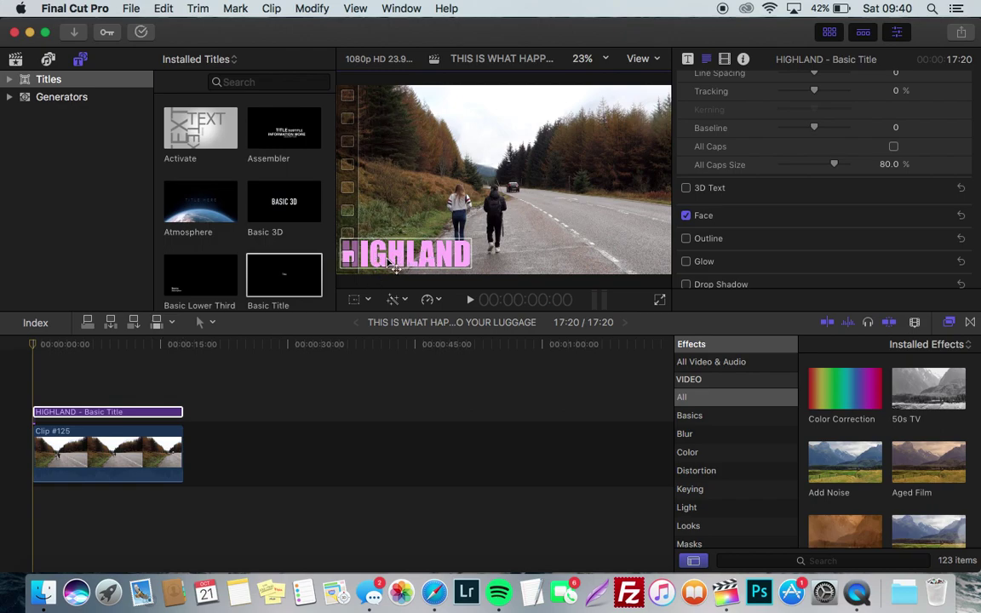
click(31, 343)
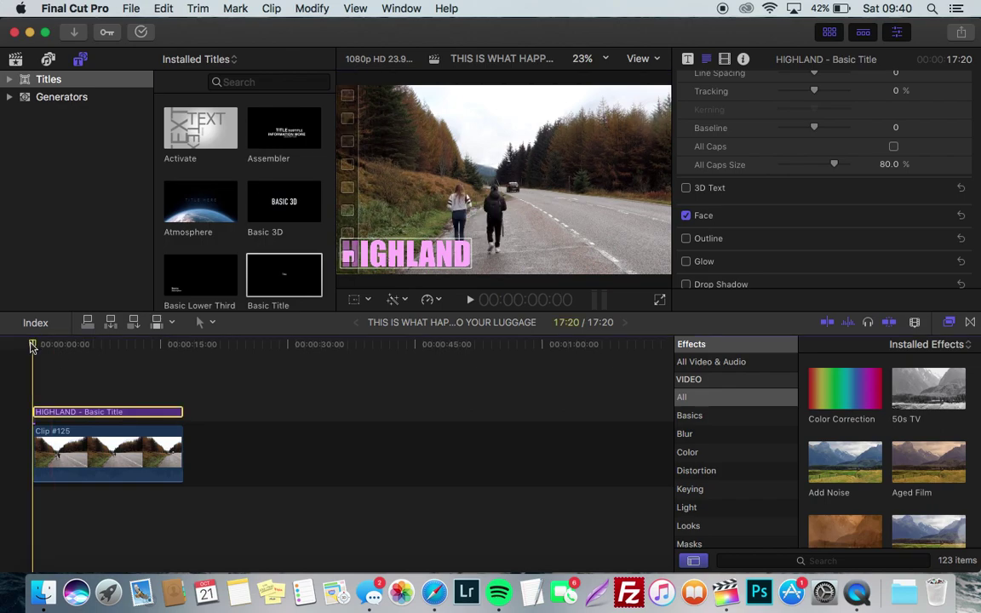
At 5:16, drag the HIGHLAND title up to the frame's top-left corner.
drag(31, 345, 81, 350)
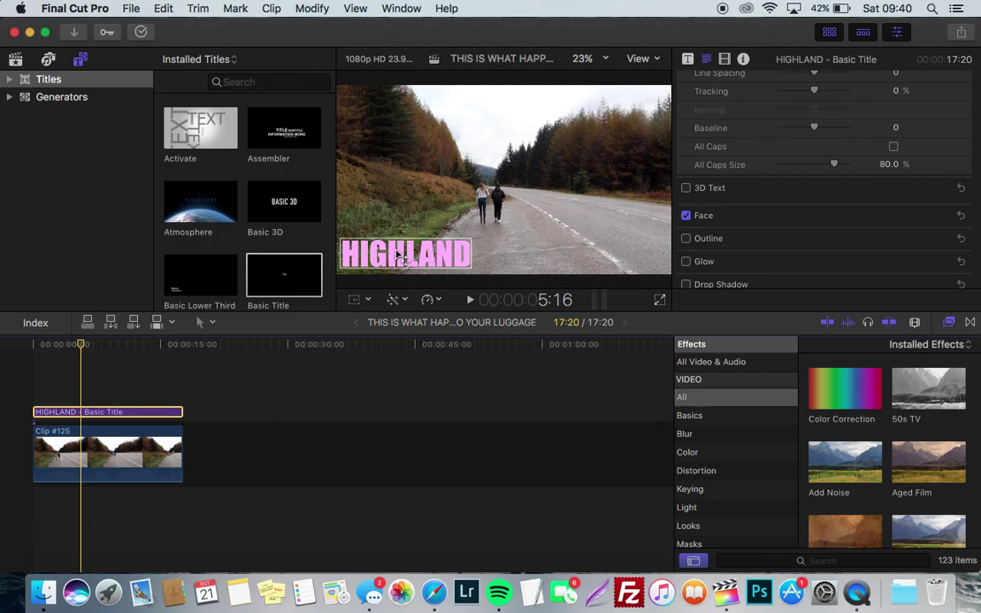
click(355, 302)
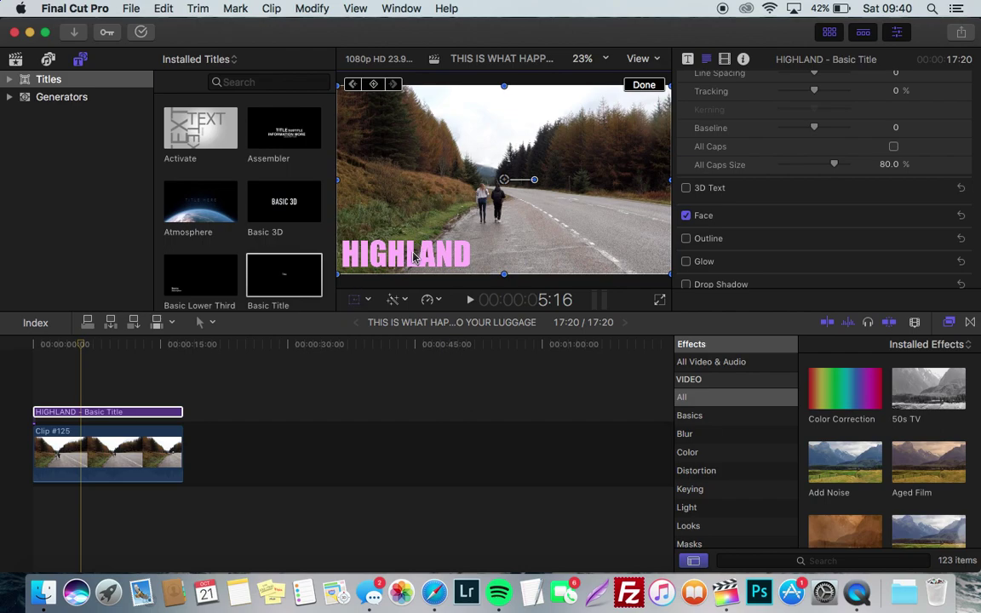
drag(377, 234, 414, 111)
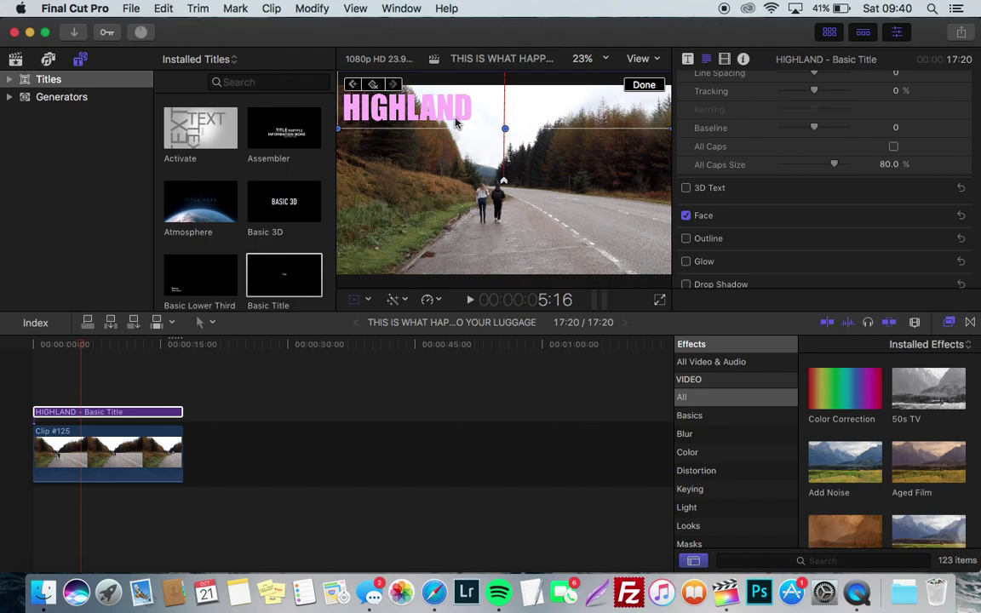
click(645, 86)
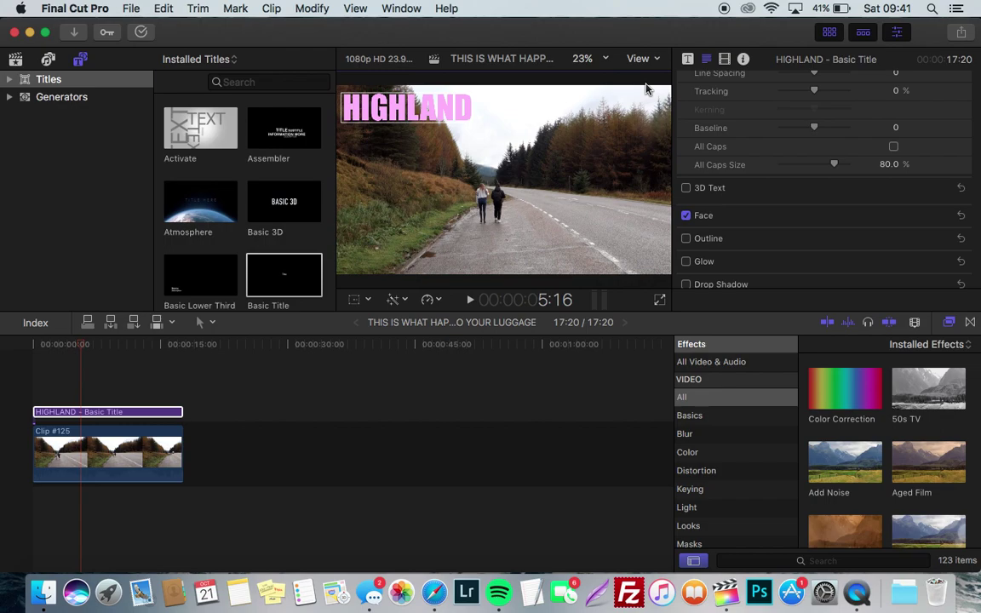
Play the title animation from the start and stop at 6:07.
drag(81, 346, 32, 350)
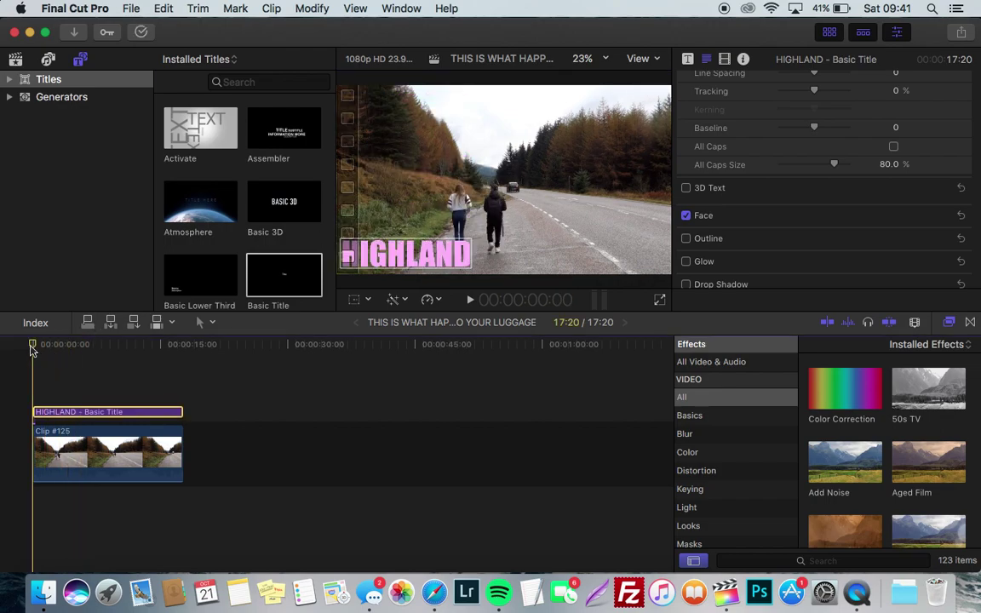
key(space)
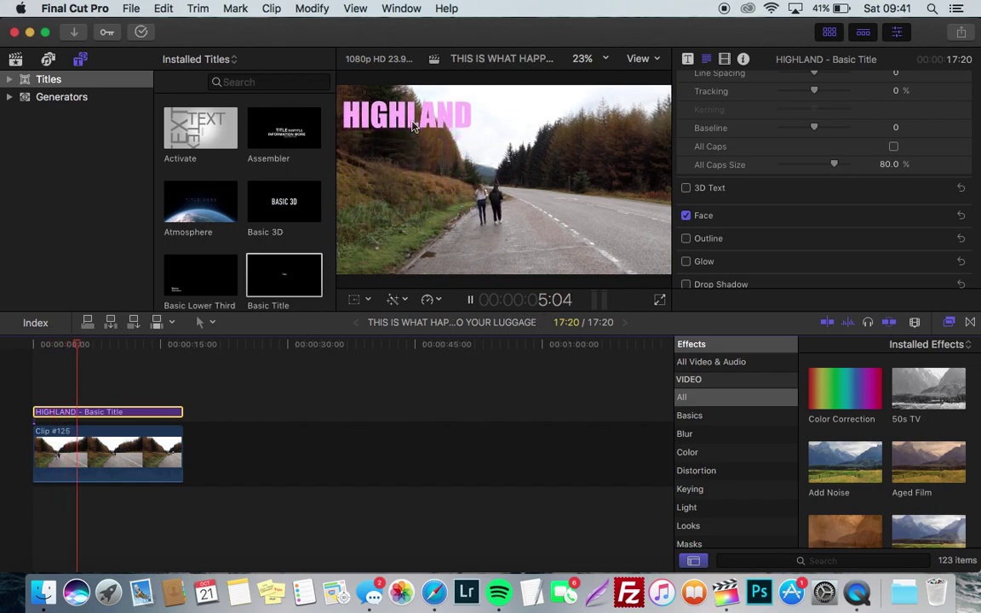
key(space)
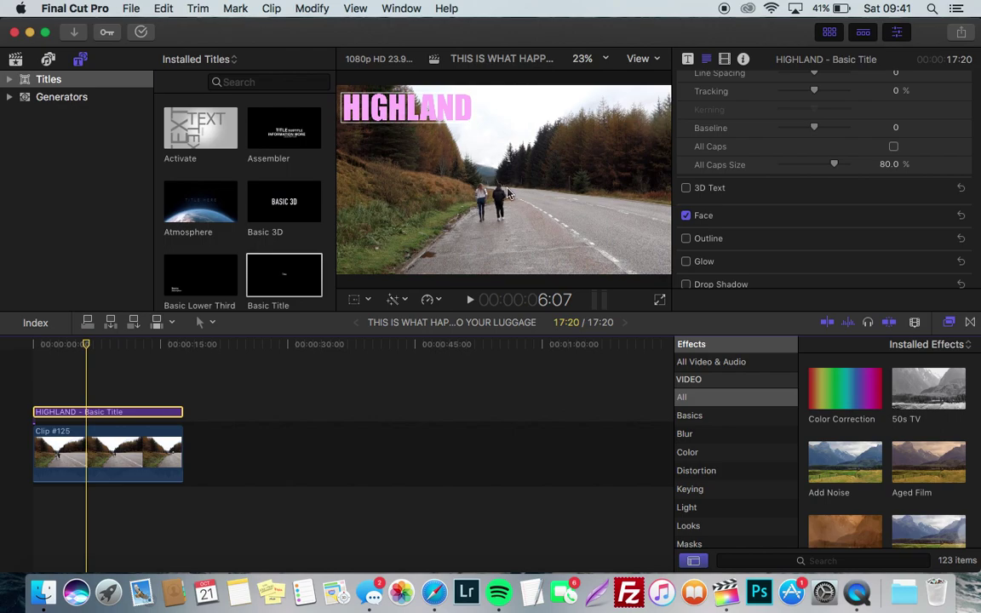
click(355, 300)
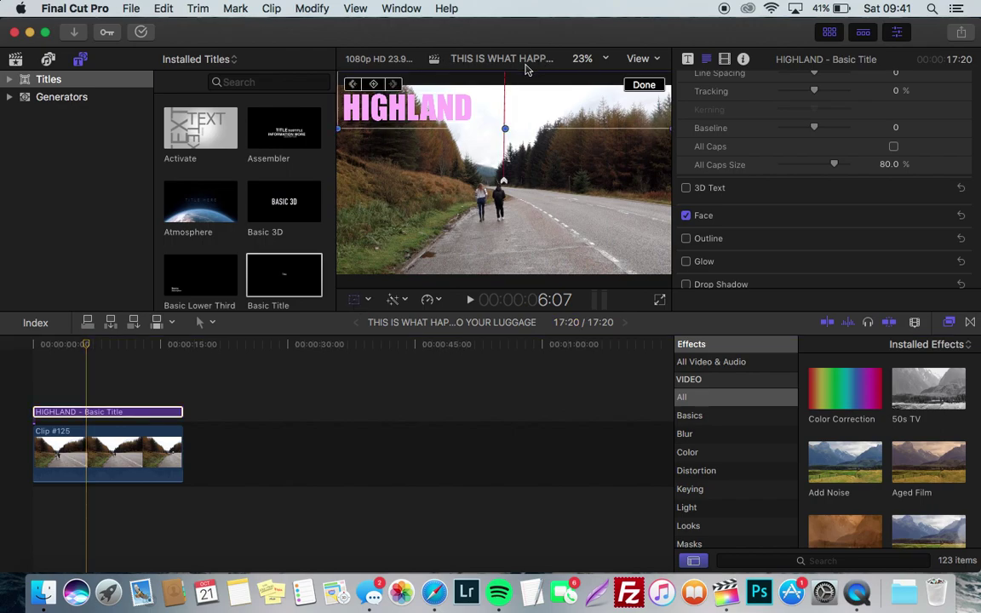
Keyframe the title top-left at 6:07, then move it to frame centre at 8:22.
click(374, 85)
click(651, 86)
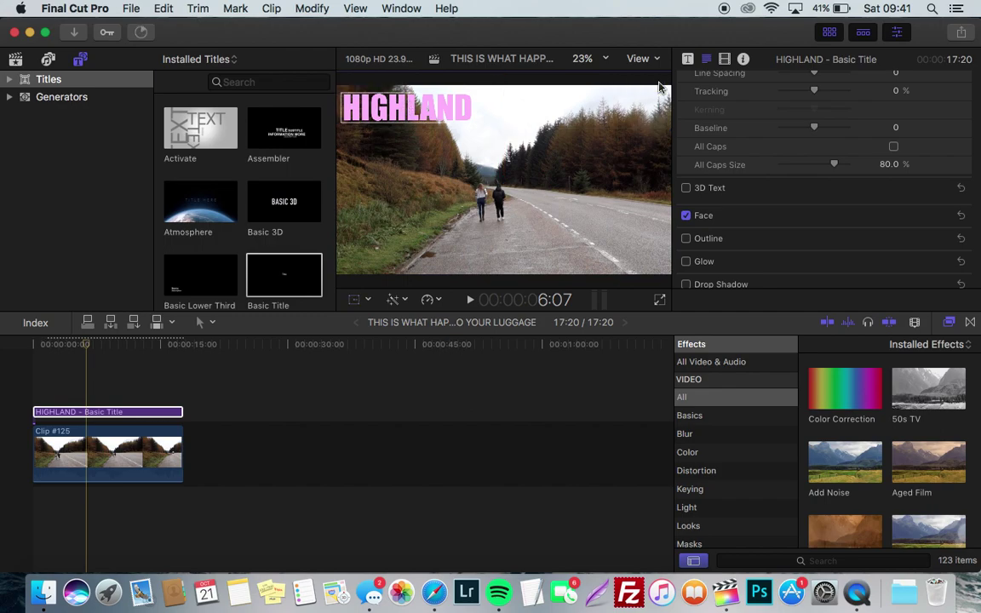
drag(87, 345, 110, 354)
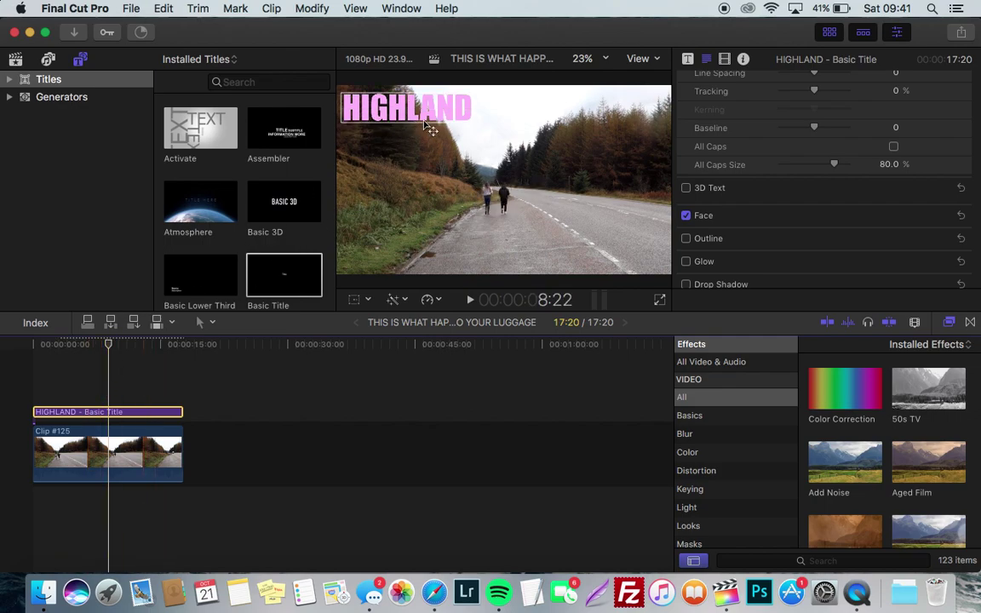
click(356, 301)
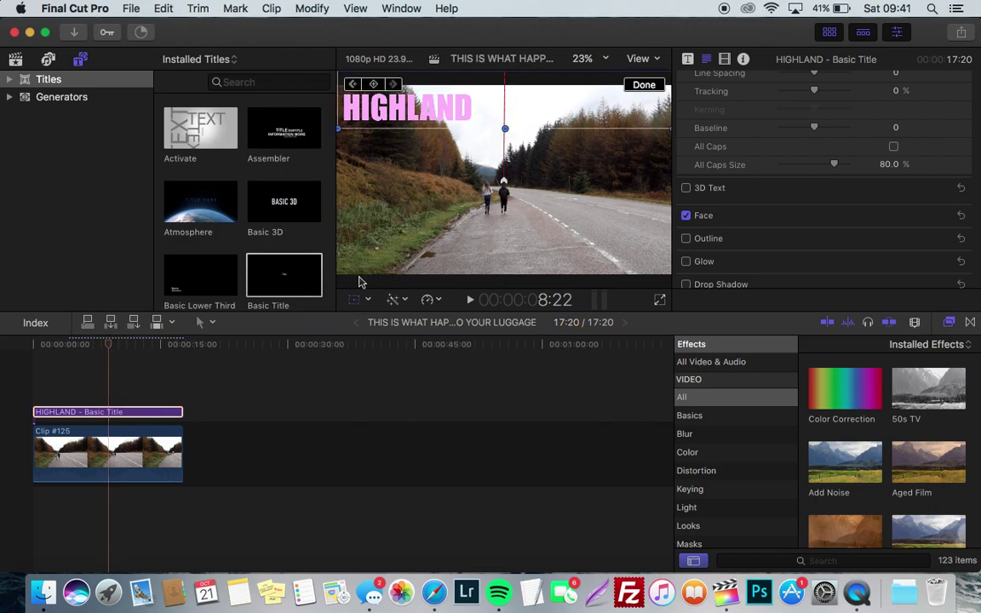
drag(406, 118, 499, 198)
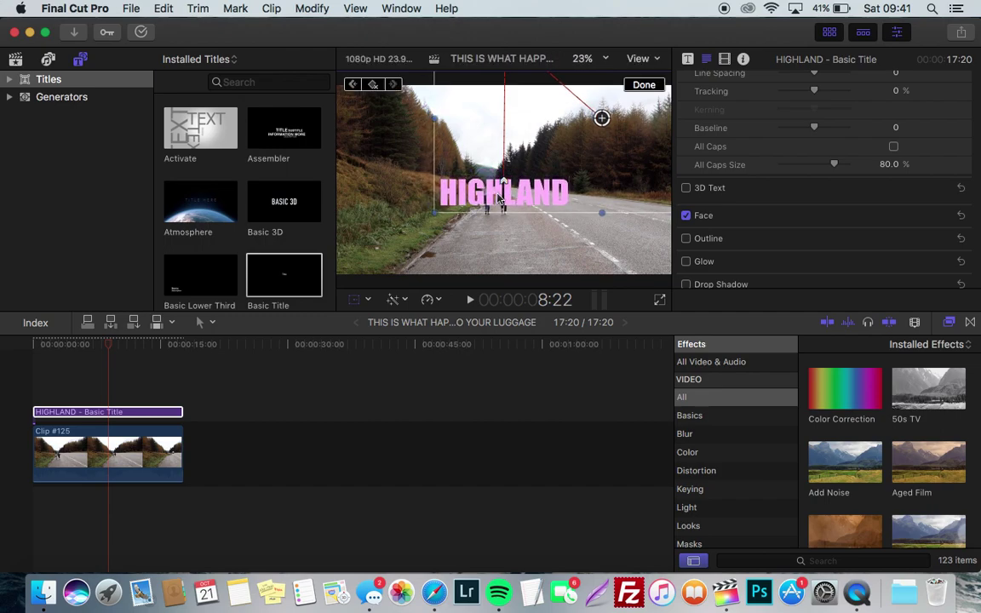
click(645, 83)
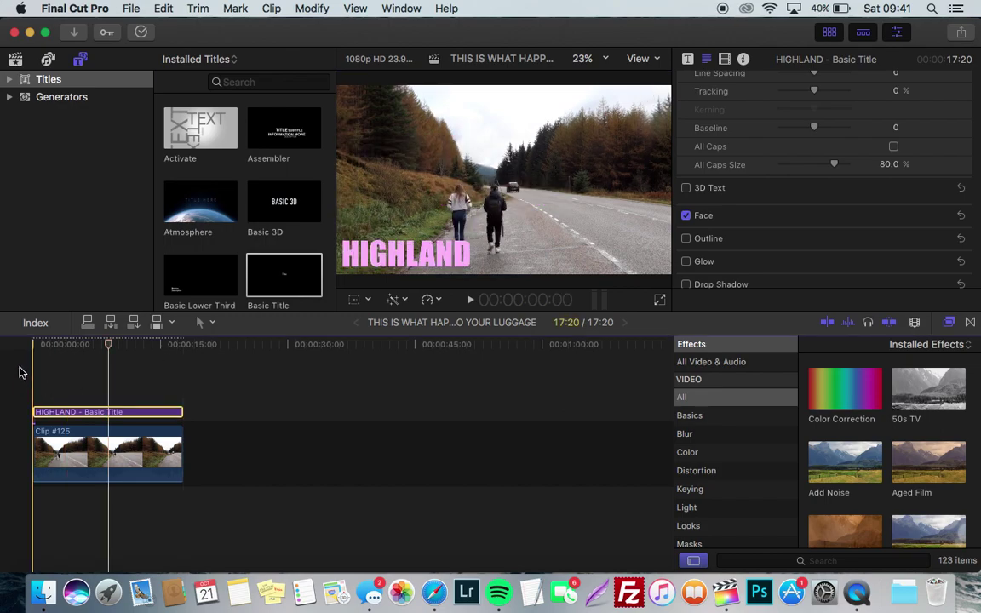
key(space)
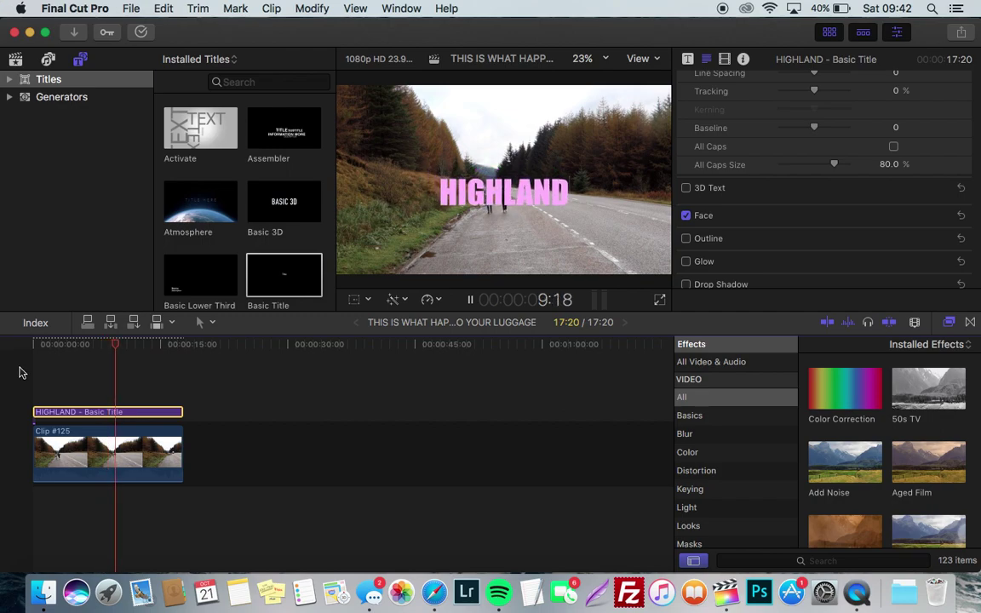
Stop playback near 9:19 with HIGHLAND centred over the road.
key(space)
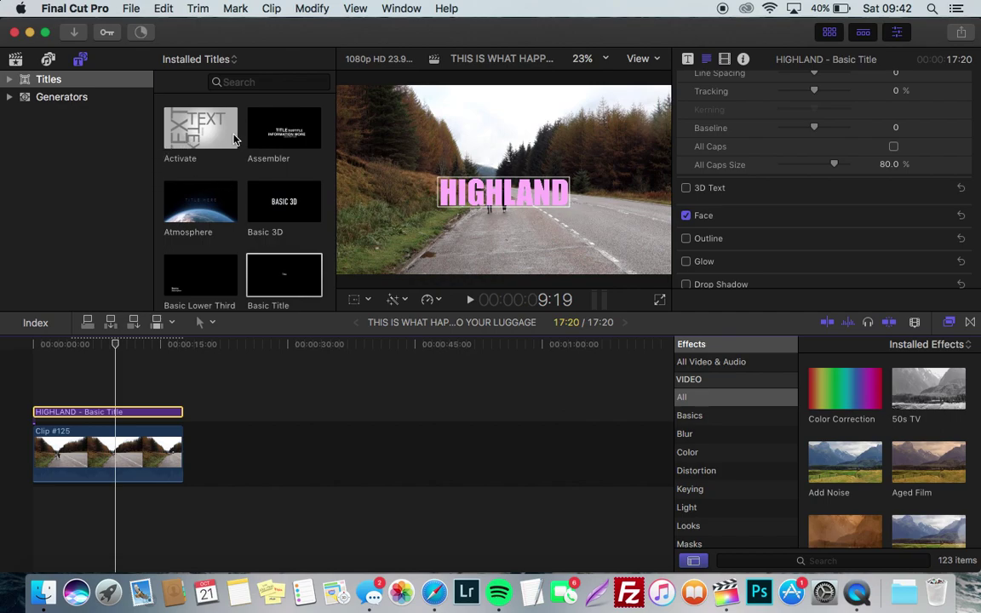
click(356, 304)
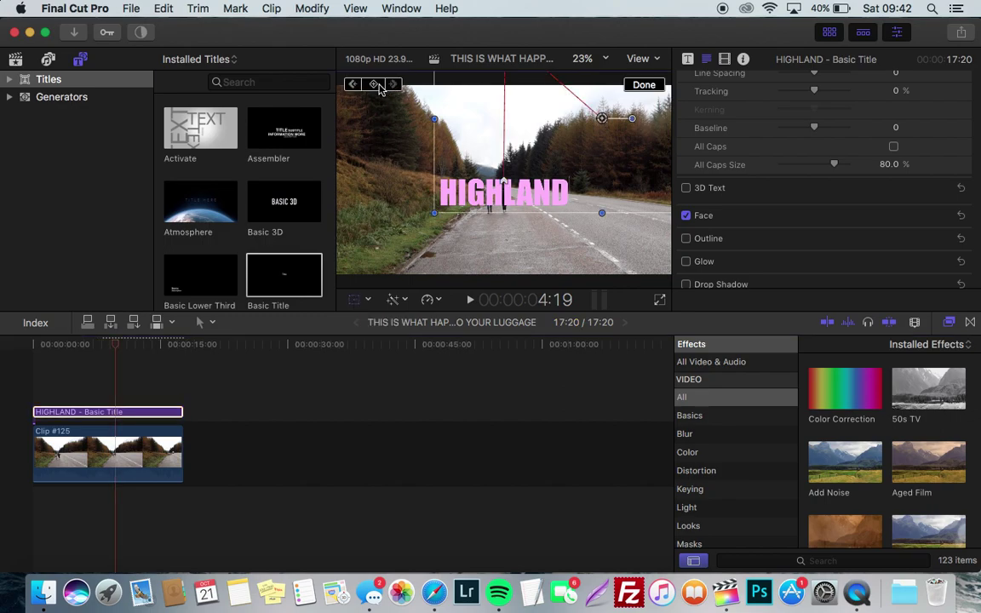
At 16:12, drag the HIGHLAND title fully past the left edge of the frame.
click(644, 85)
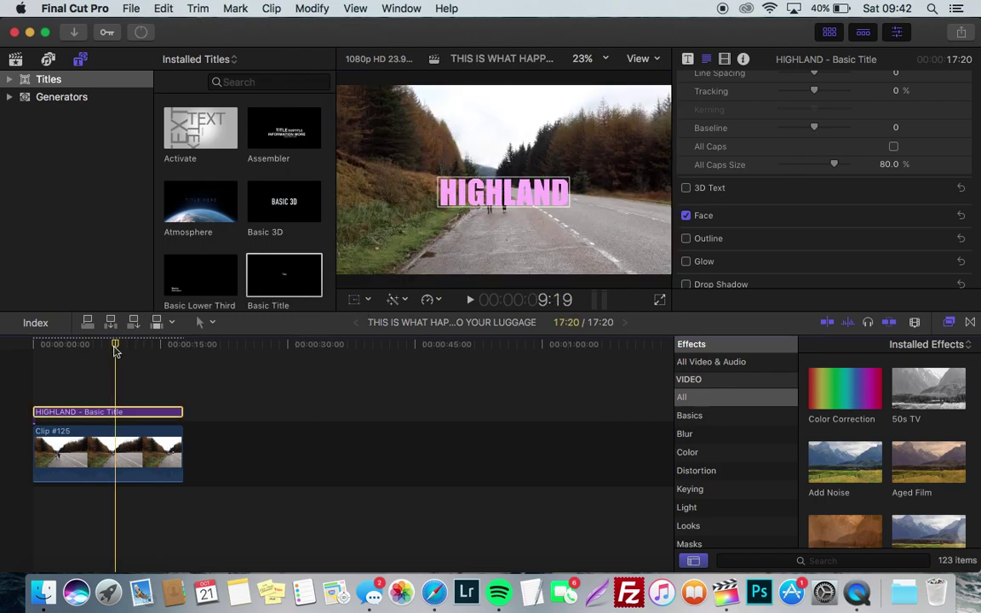
drag(116, 350, 175, 358)
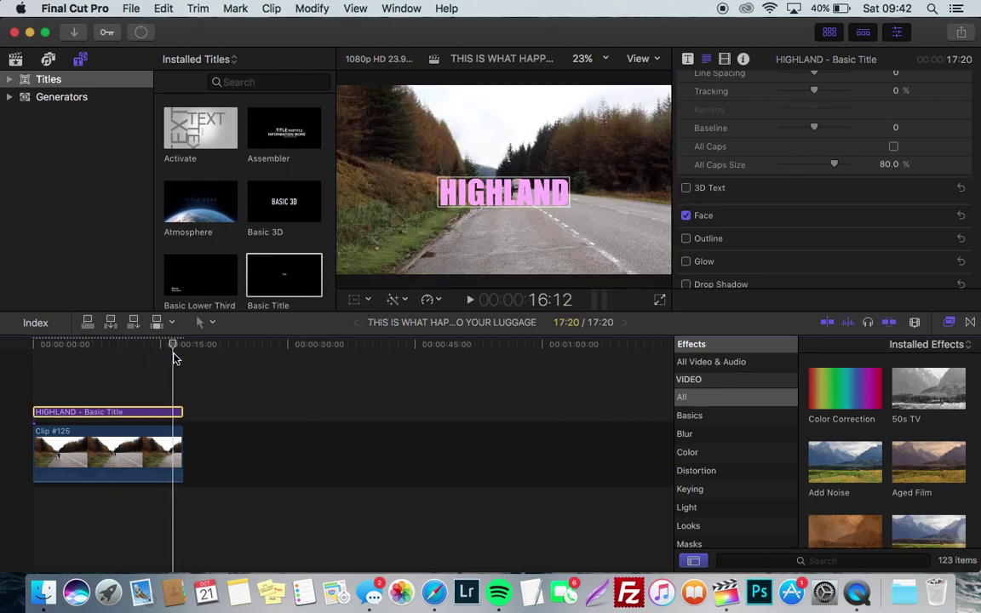
click(354, 303)
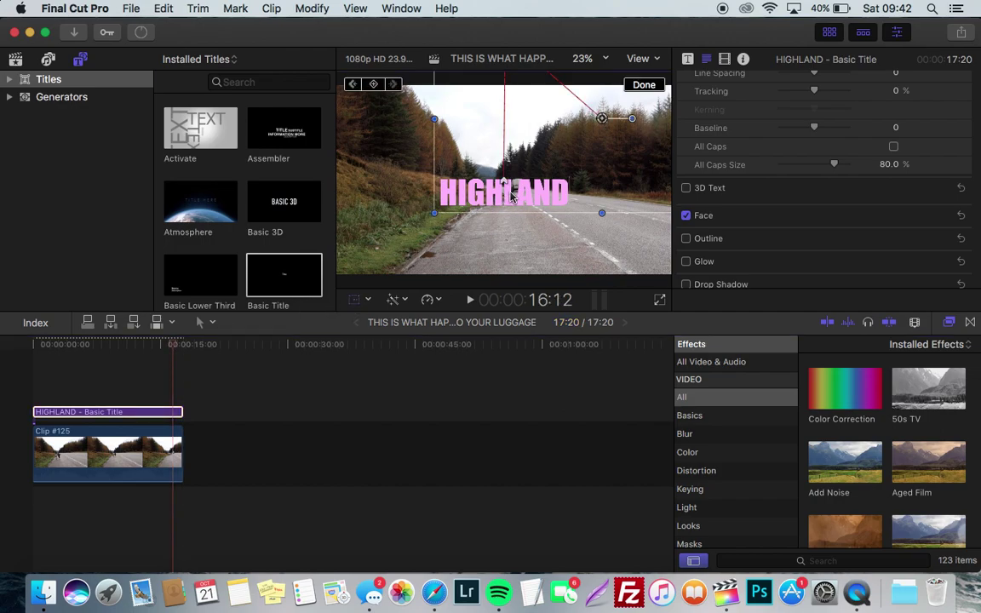
drag(511, 196, 264, 198)
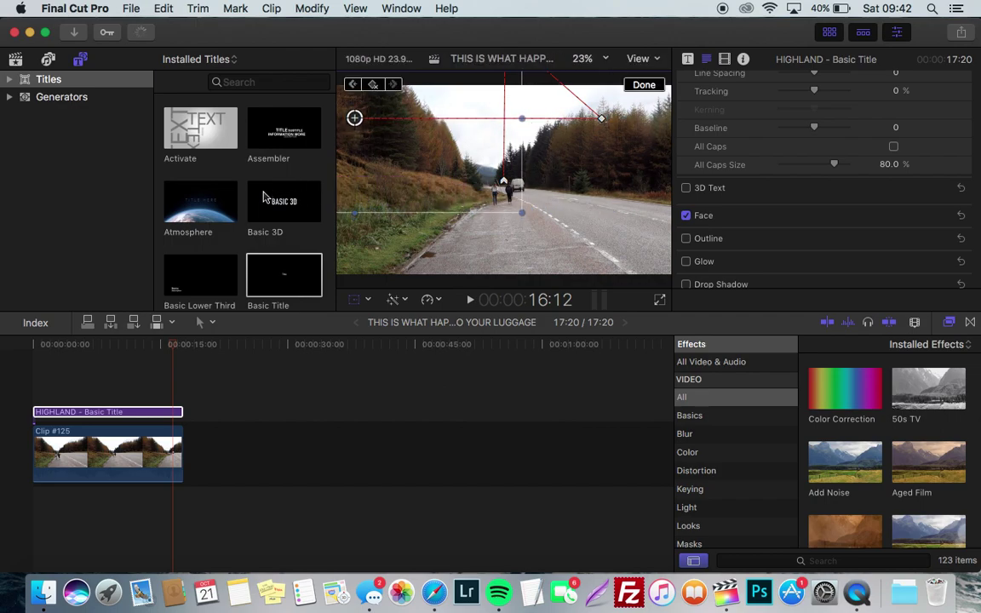
click(647, 86)
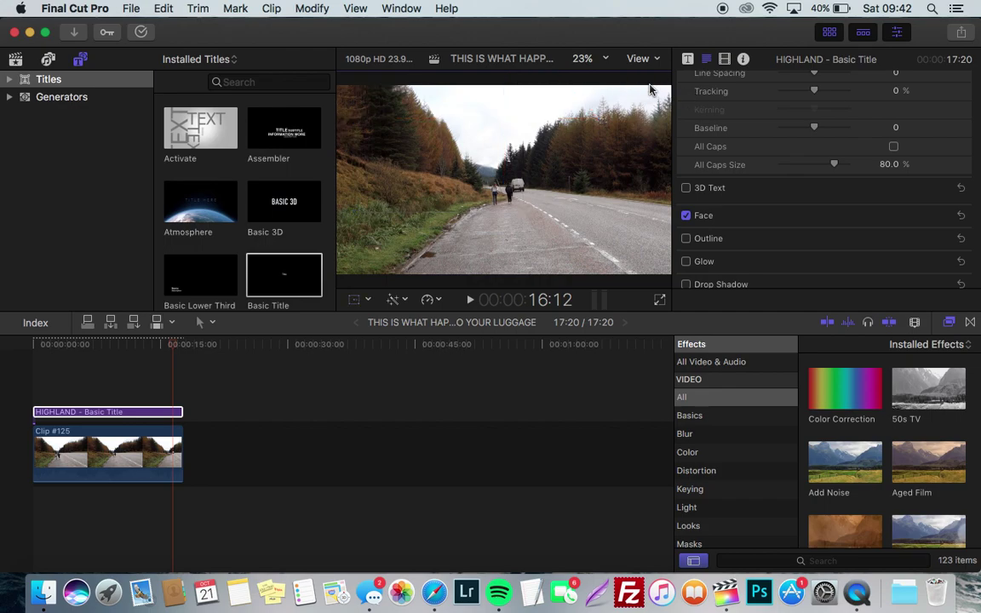
click(33, 356)
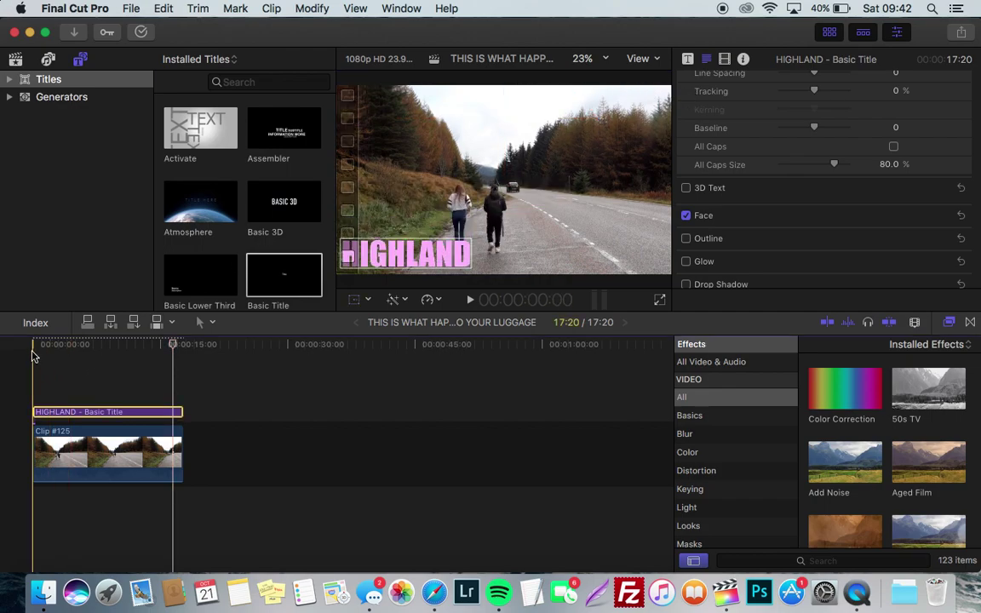
Play the complete HIGHLAND animation and stop near 17:10.
key(space)
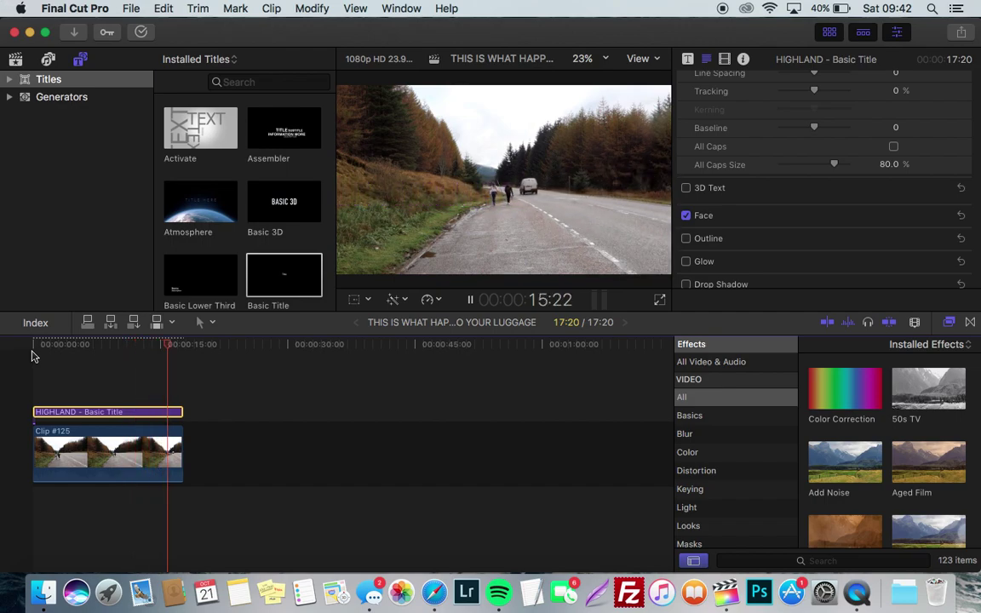
key(space)
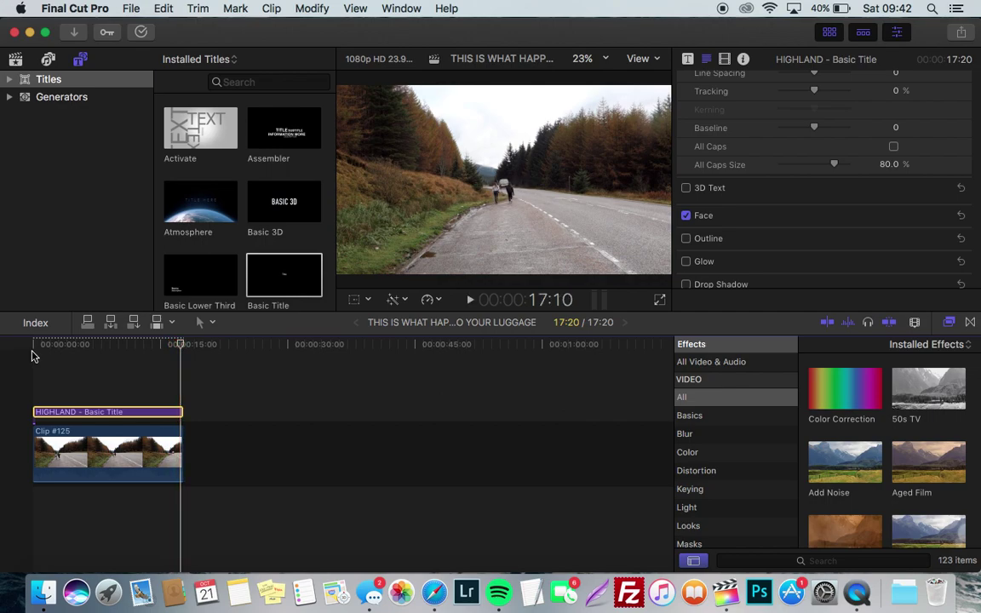